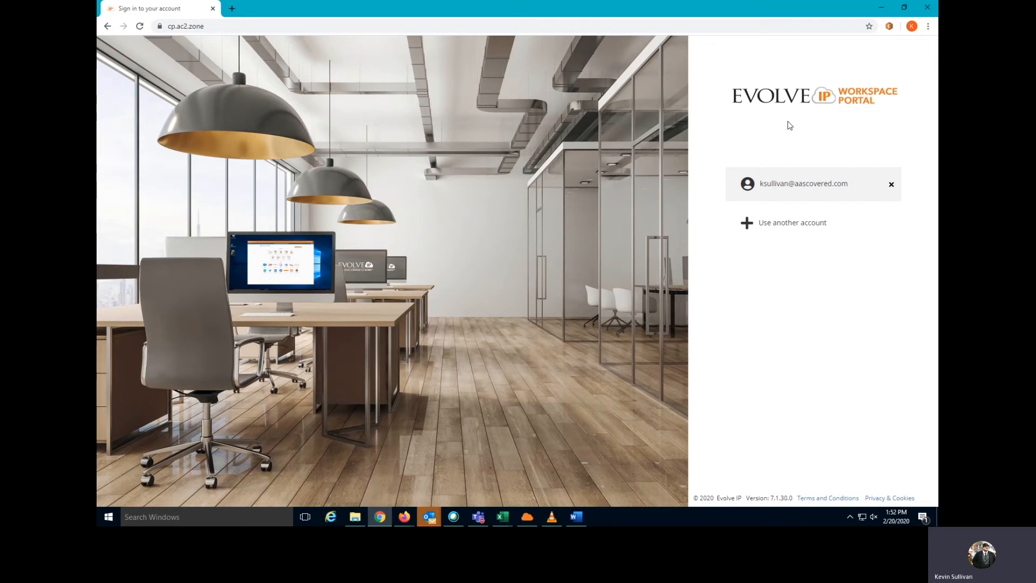
# Step: Sign in to the workspace portal with the saved account, entering the account password
pyautogui.click(791, 181)
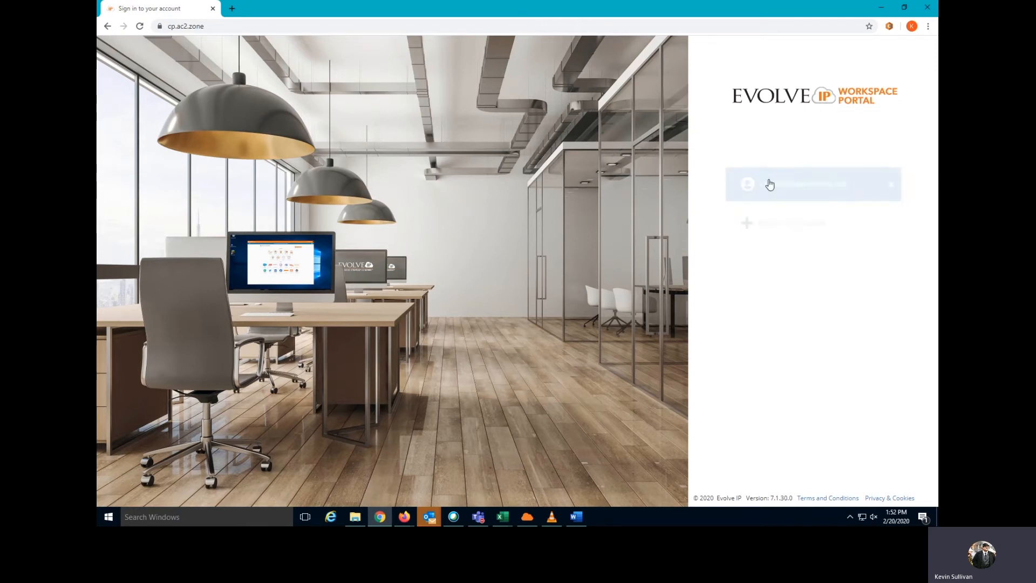
pyautogui.write('***********')
pyautogui.press('Return')
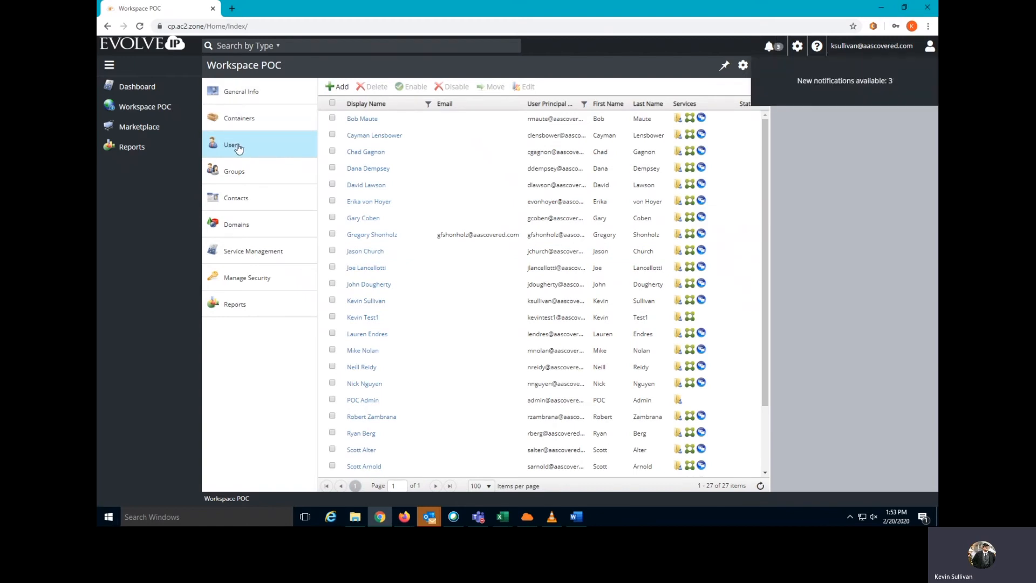
# Step: Start a new user in Workspace POC with first name "Test", last name "User 22" and display name "Test User 22"
pyautogui.click(337, 86)
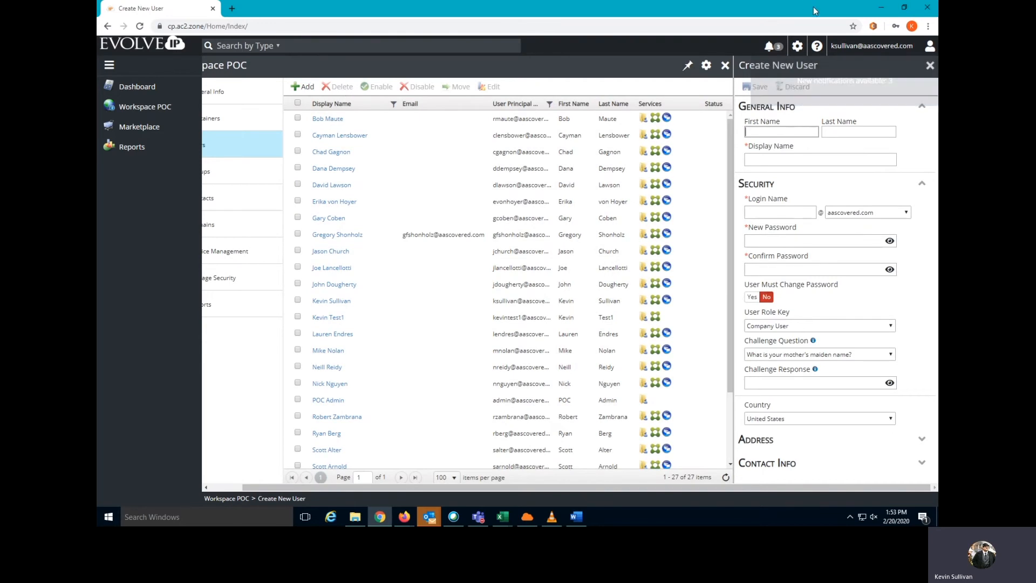
pyautogui.click(758, 134)
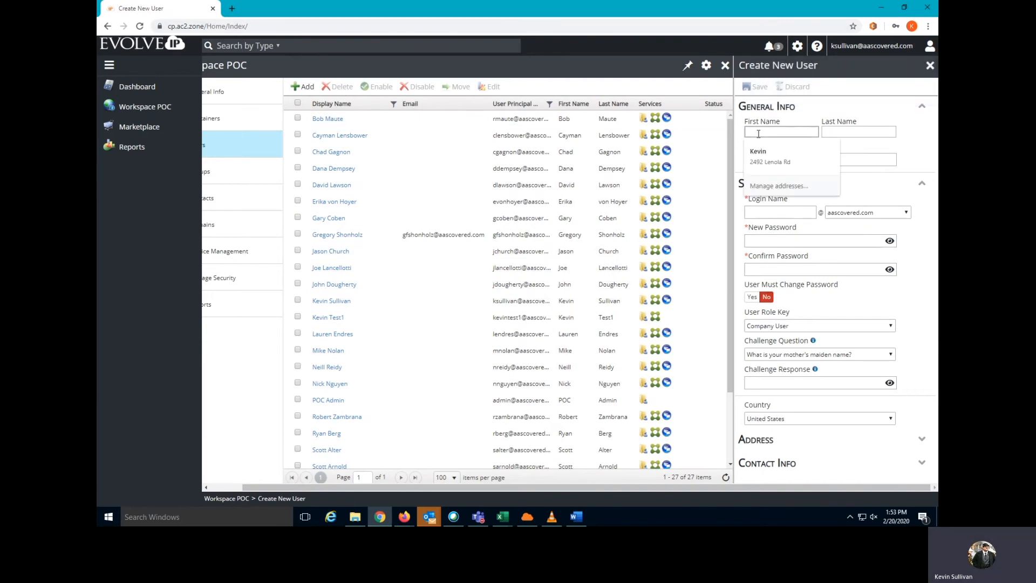
pyautogui.write('Test')
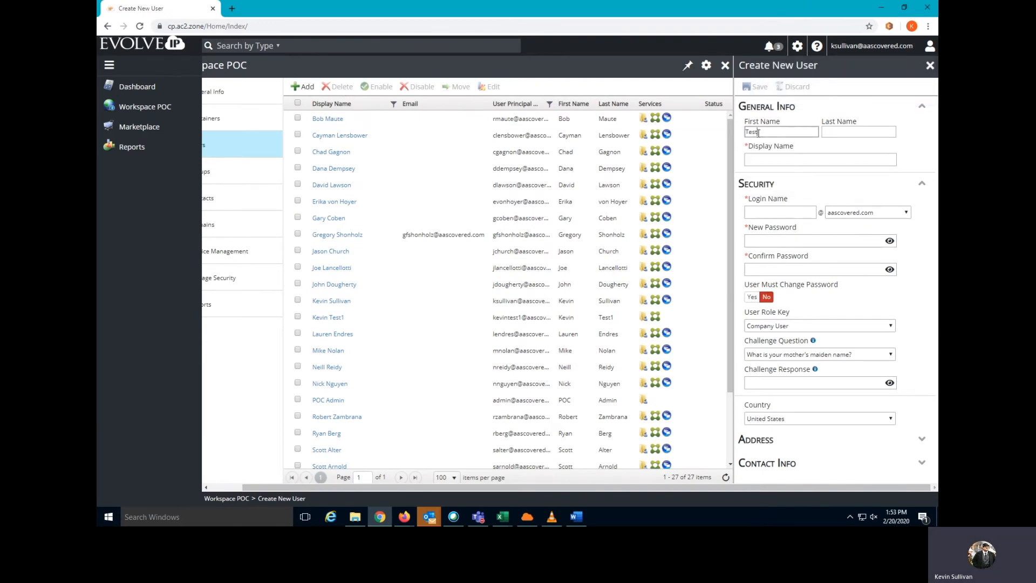
pyautogui.press('Tab')
pyautogui.write('Use')
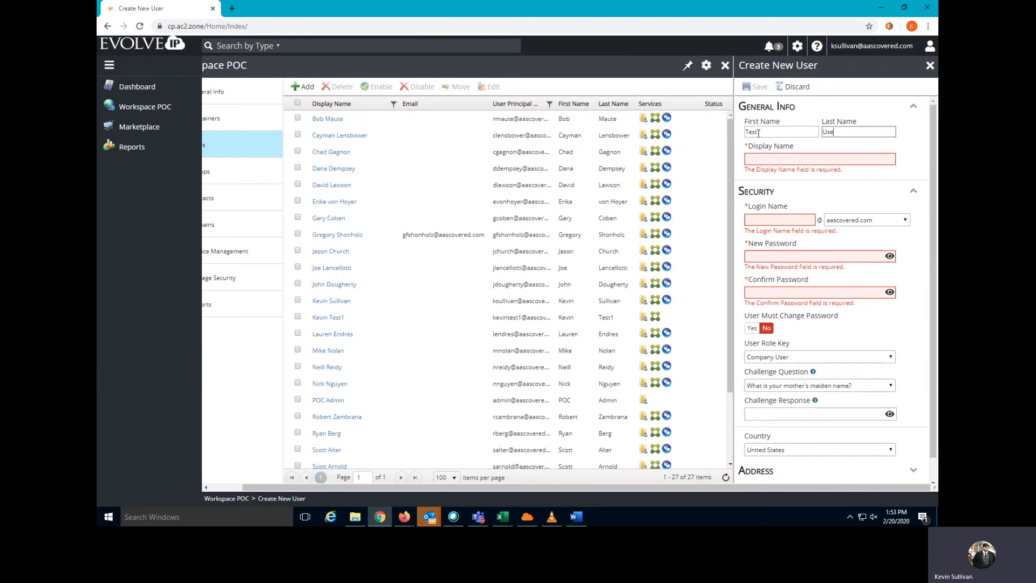
pyautogui.write('r 22')
pyautogui.press('Tab')
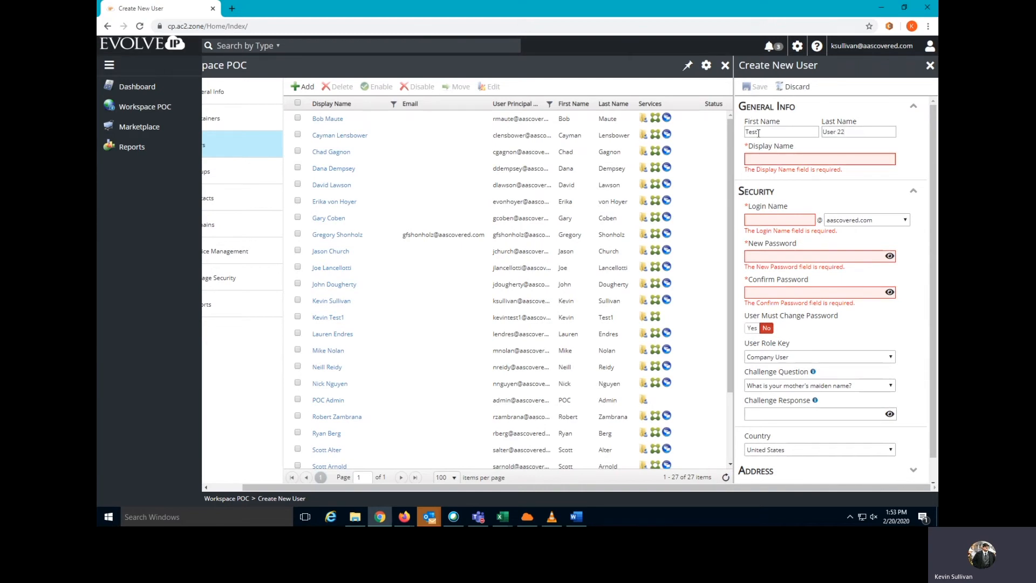
pyautogui.write('Test User')
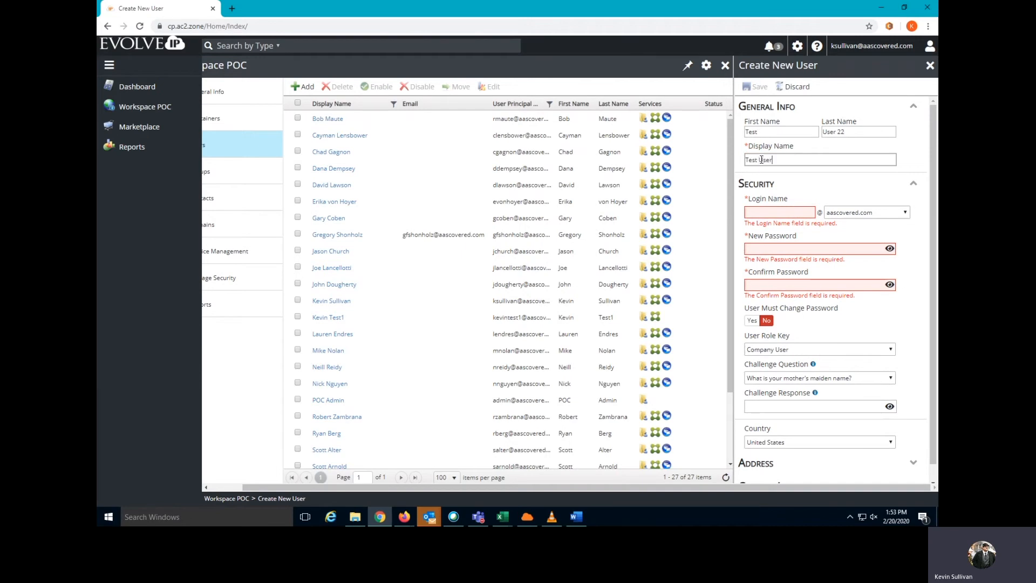
pyautogui.write(' 222')
# Step: Set the new user's login name to testuser22, then enter and confirm the account password
pyautogui.click(766, 211)
pyautogui.write('testuser22')
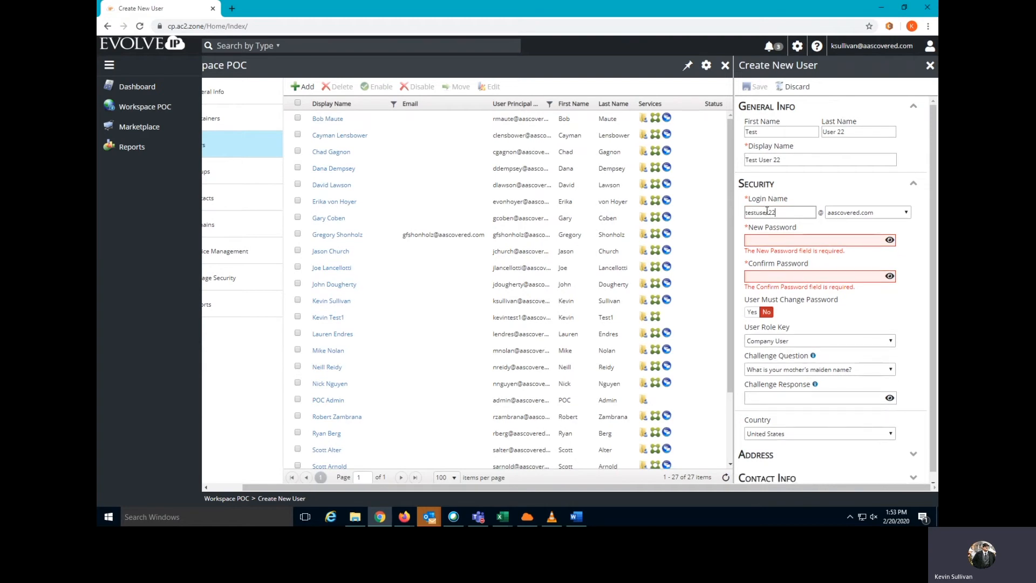
pyautogui.click(768, 240)
pyautogui.write('**')
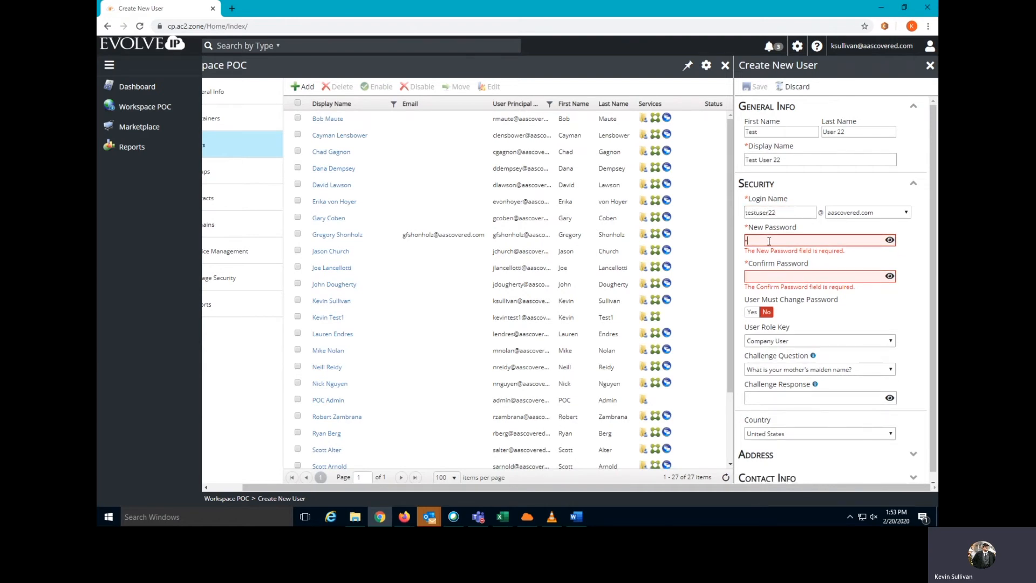
pyautogui.write('****')
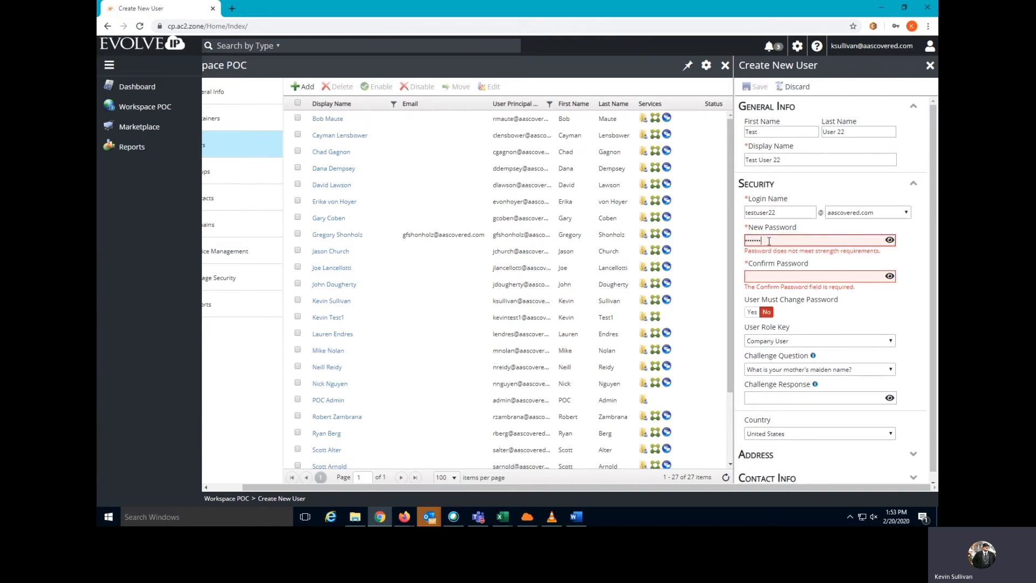
pyautogui.write('*')
pyautogui.click(761, 269)
pyautogui.write('******')
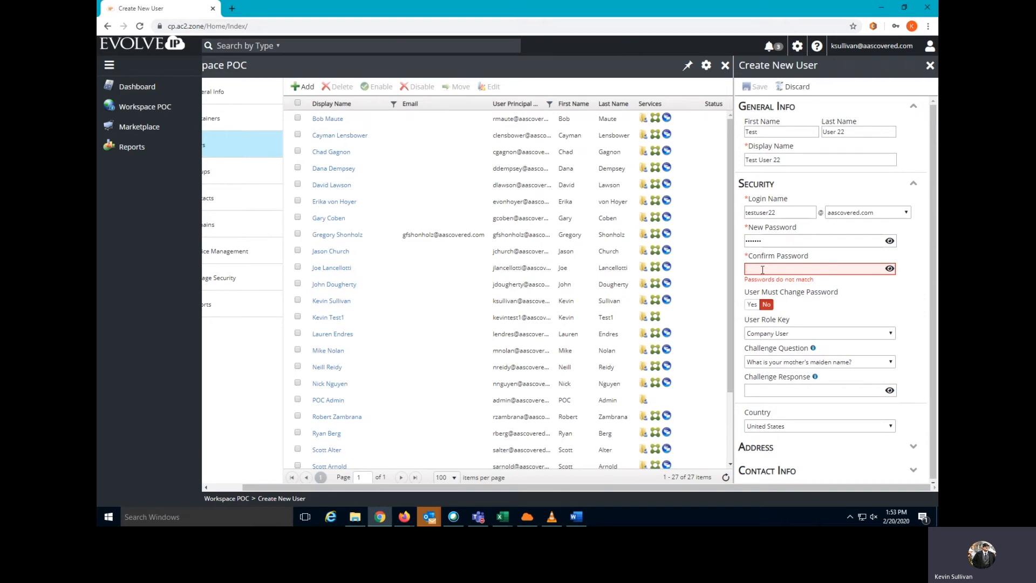
pyautogui.write('*******')
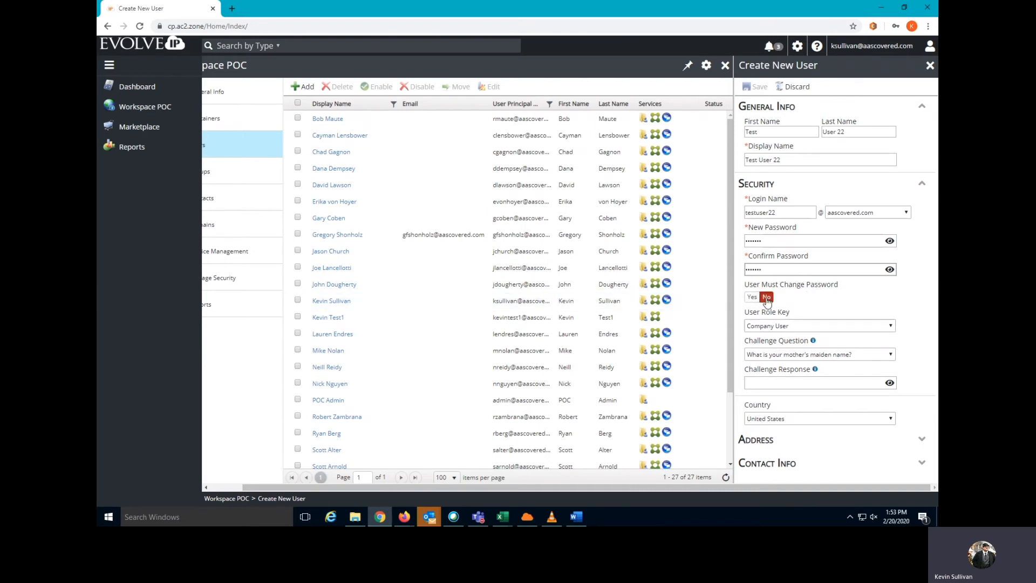
# Step: Assign the Company User role key and save the new user
pyautogui.click(782, 327)
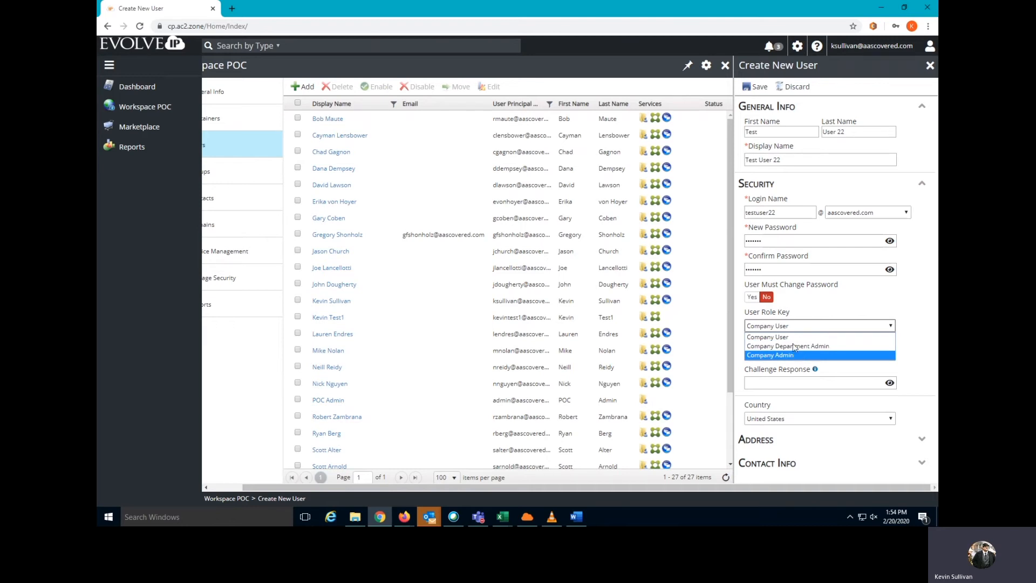
pyautogui.click(780, 338)
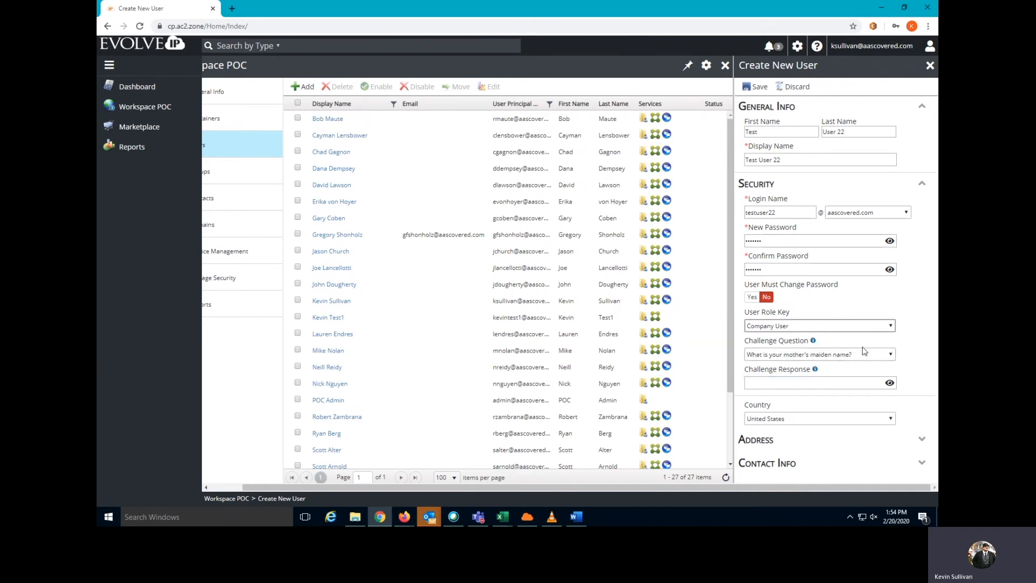
pyautogui.moveTo(817, 361)
pyautogui.click(754, 89)
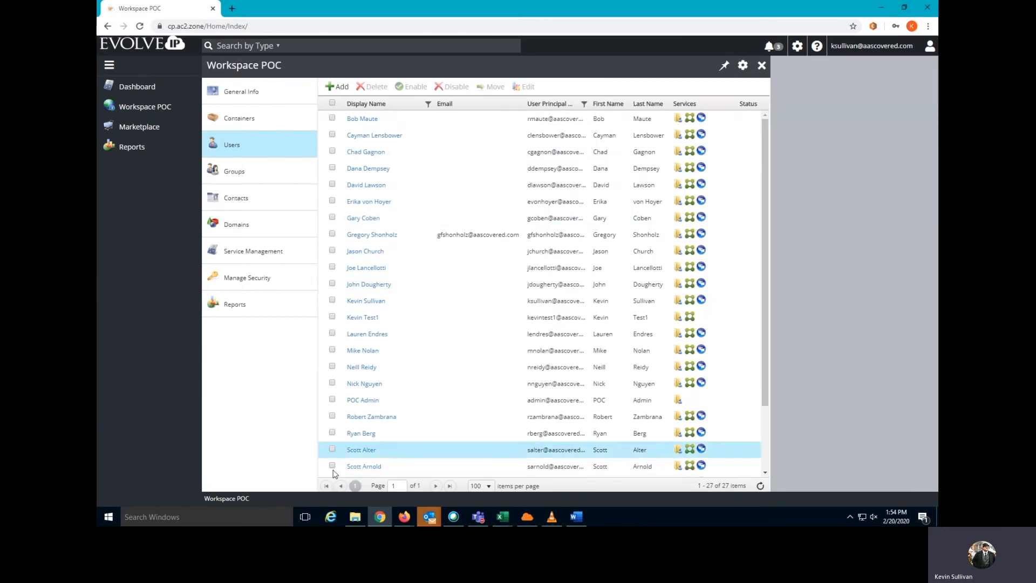
# Step: Add the Citrix XenApp Service with the Apps and Desktops plan to Test User 22's services
pyautogui.scroll(-2, 363, 429)
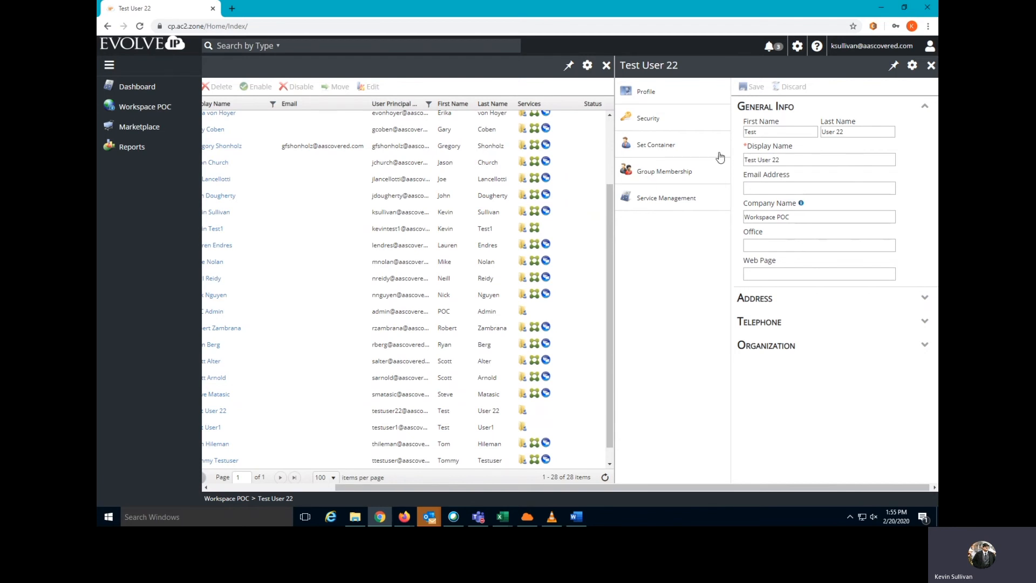
pyautogui.click(681, 200)
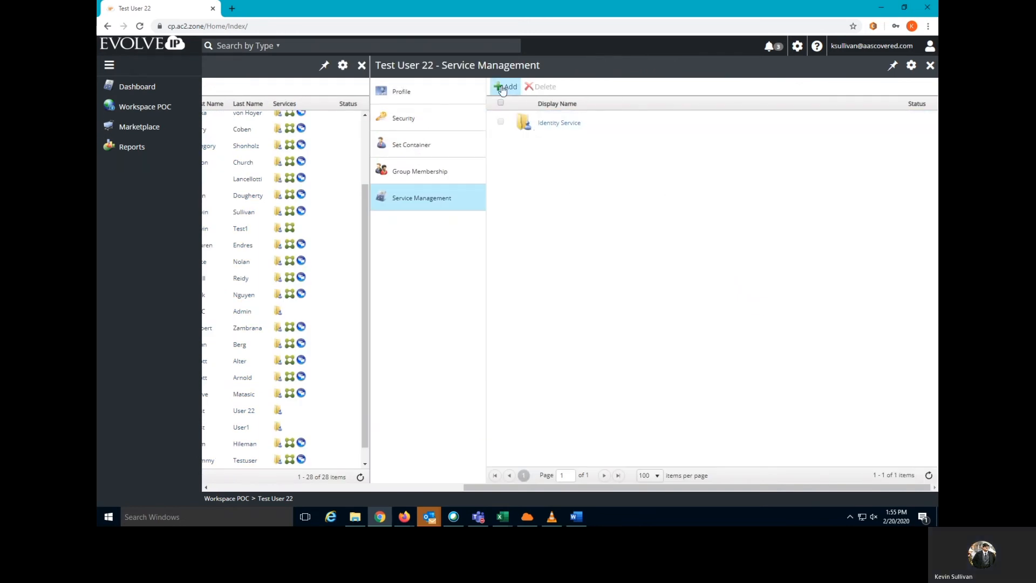
pyautogui.click(519, 89)
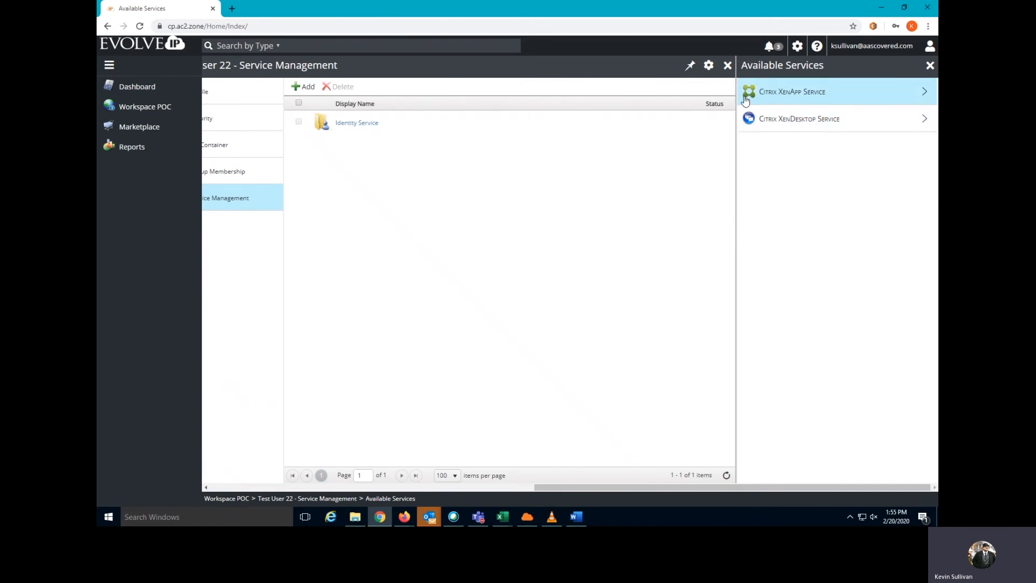
pyautogui.click(795, 98)
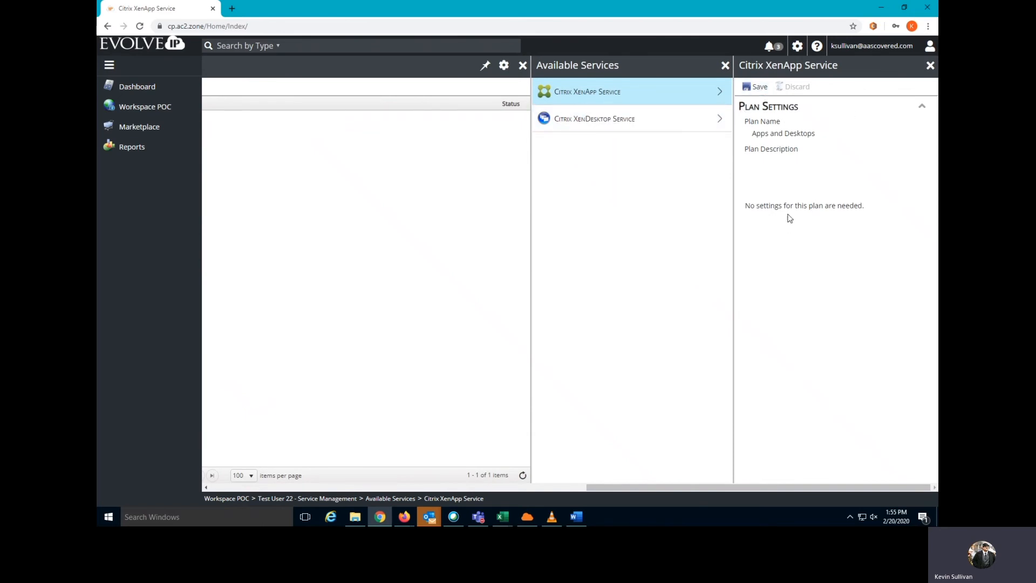
pyautogui.click(758, 87)
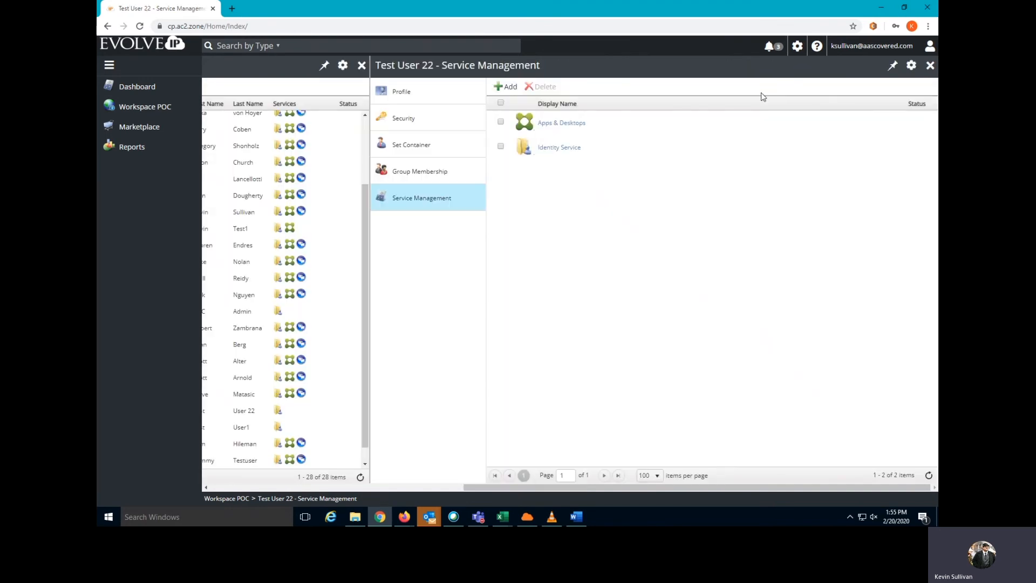
# Step: Try to add the Citrix XenDesktop Service to Test User 22 with the CTX Workspace Standard plan and a 10 GB allocated size
pyautogui.click(536, 123)
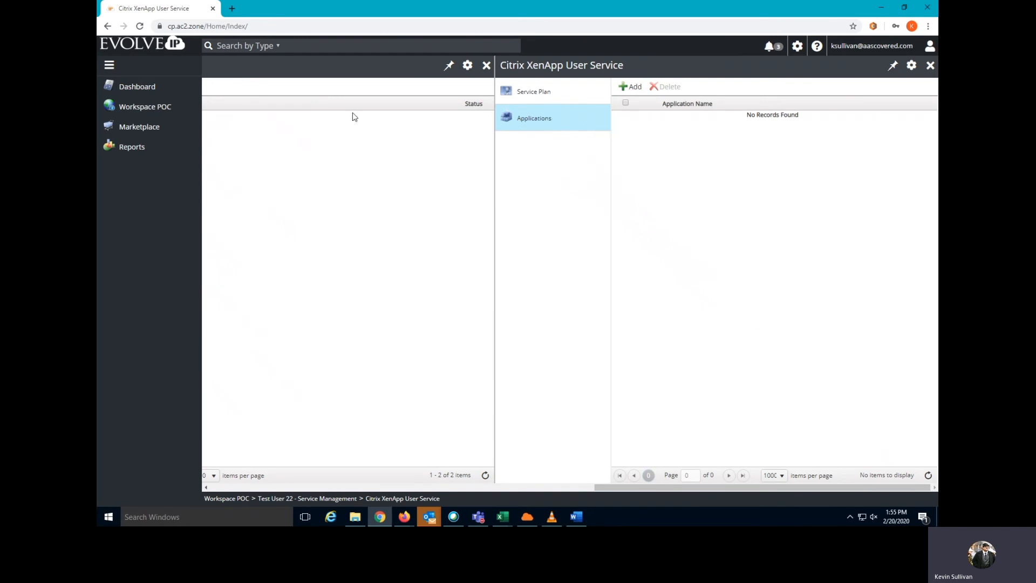
pyautogui.click(541, 99)
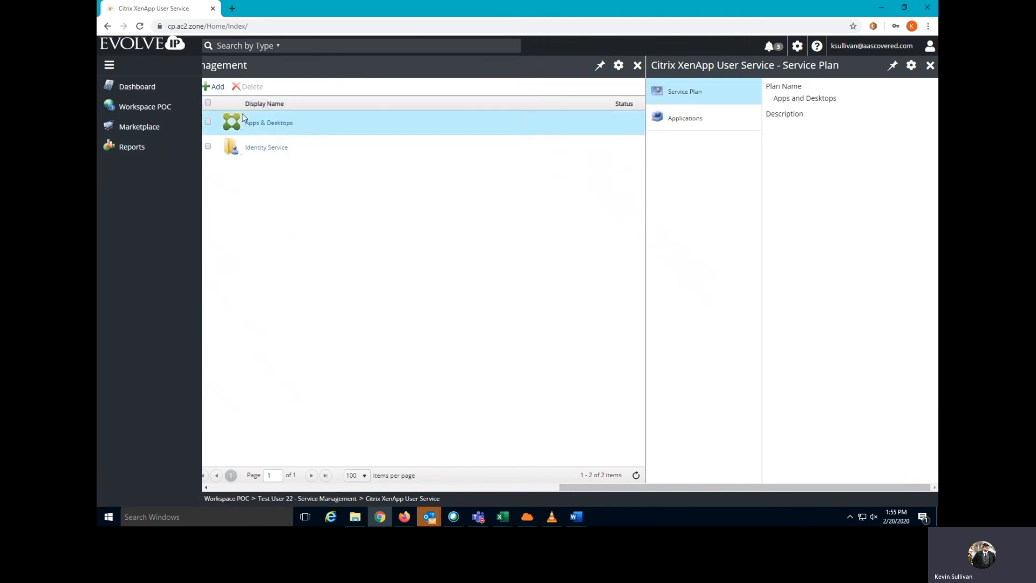
pyautogui.click(215, 88)
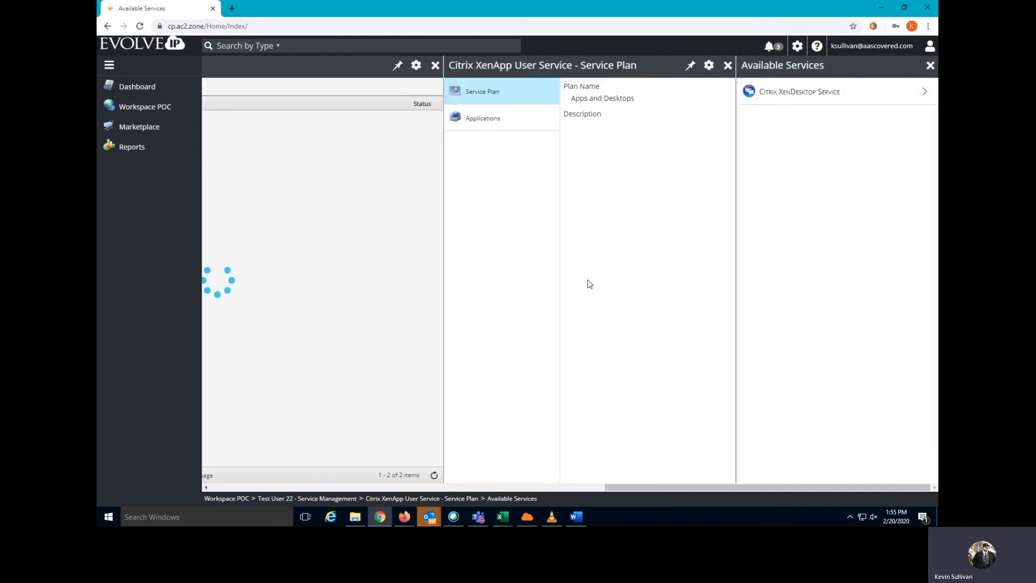
pyautogui.click(790, 96)
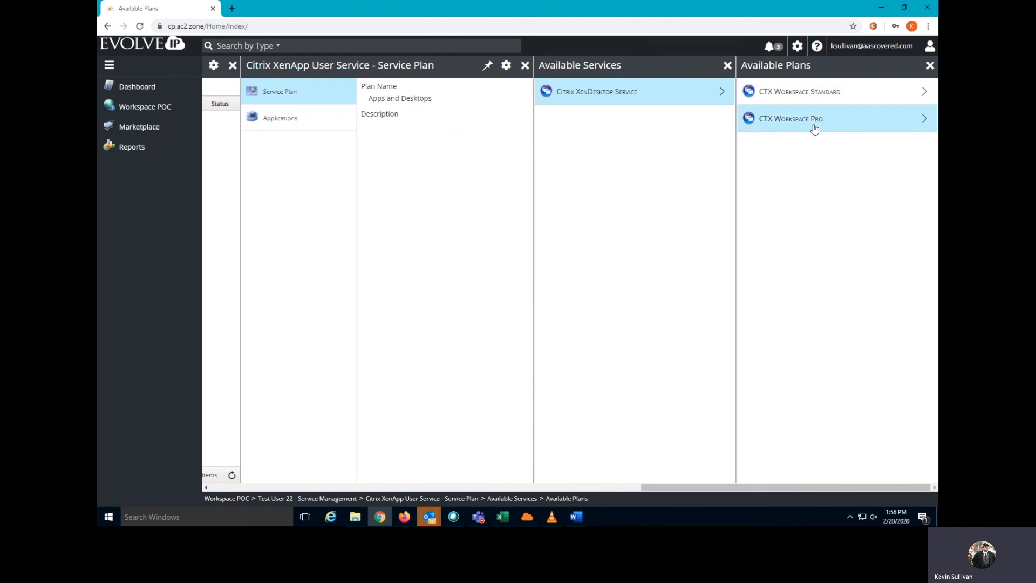
pyautogui.click(811, 89)
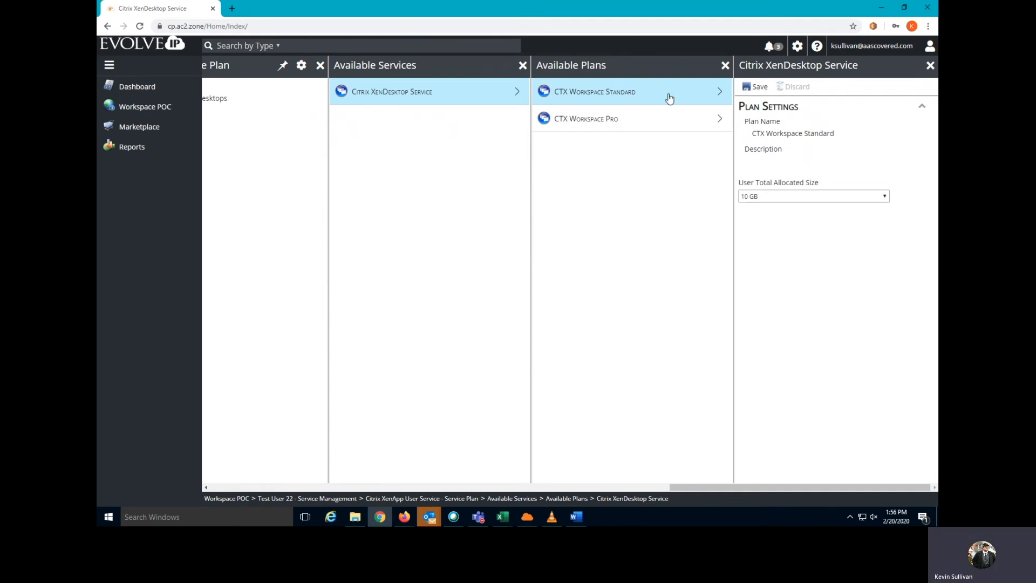
pyautogui.click(791, 197)
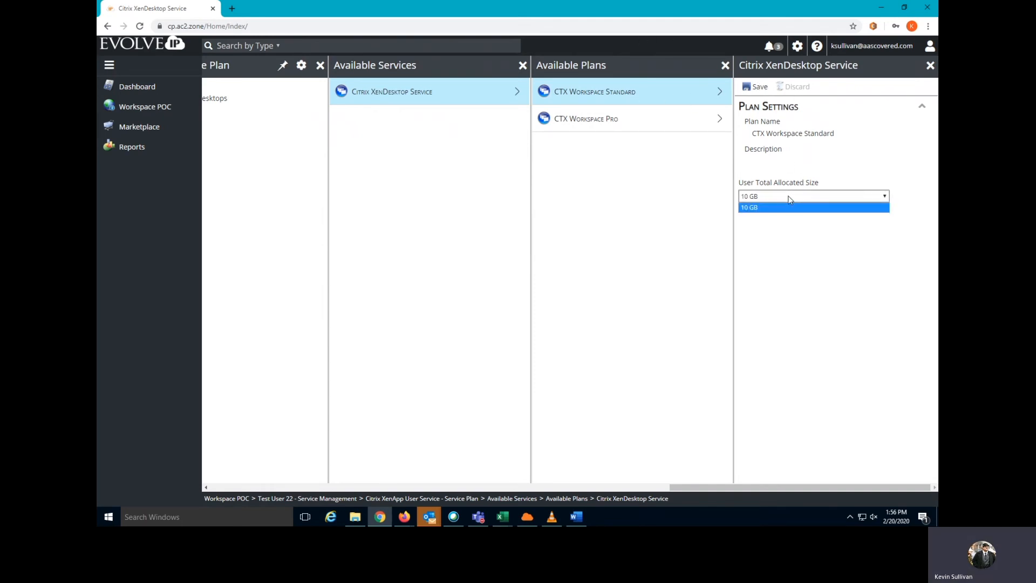
pyautogui.click(765, 212)
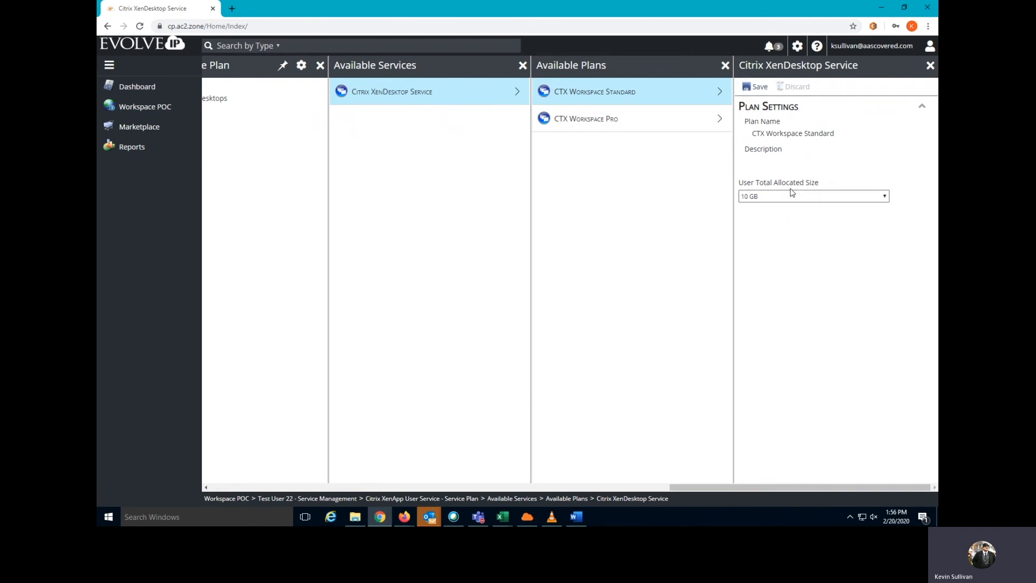
pyautogui.click(755, 86)
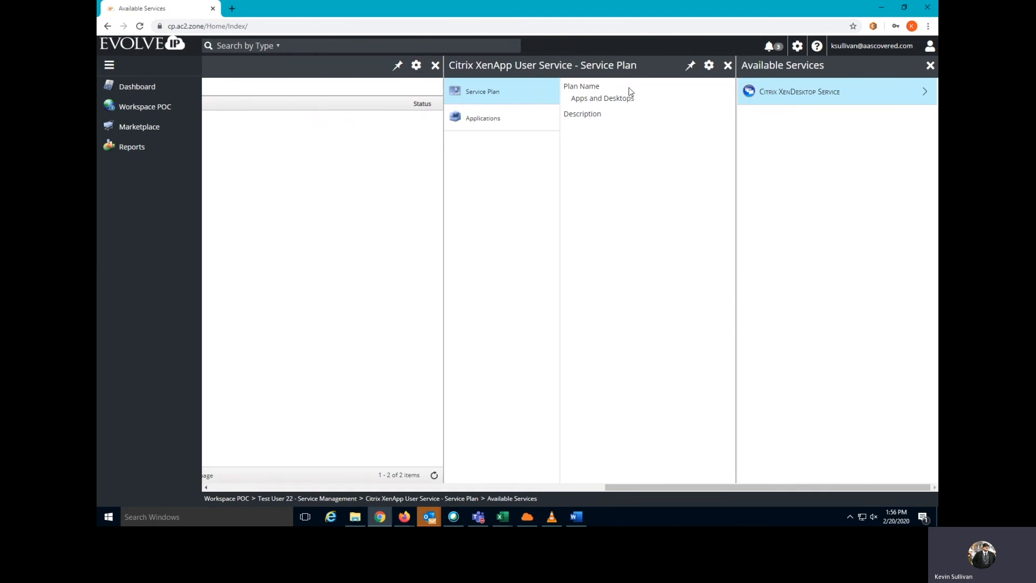
pyautogui.click(929, 66)
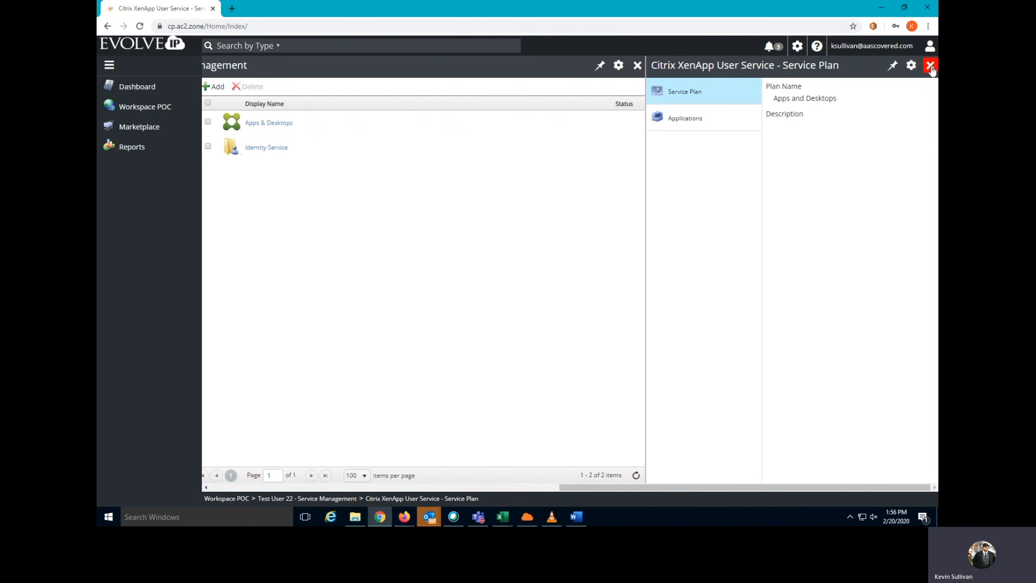
pyautogui.click(930, 66)
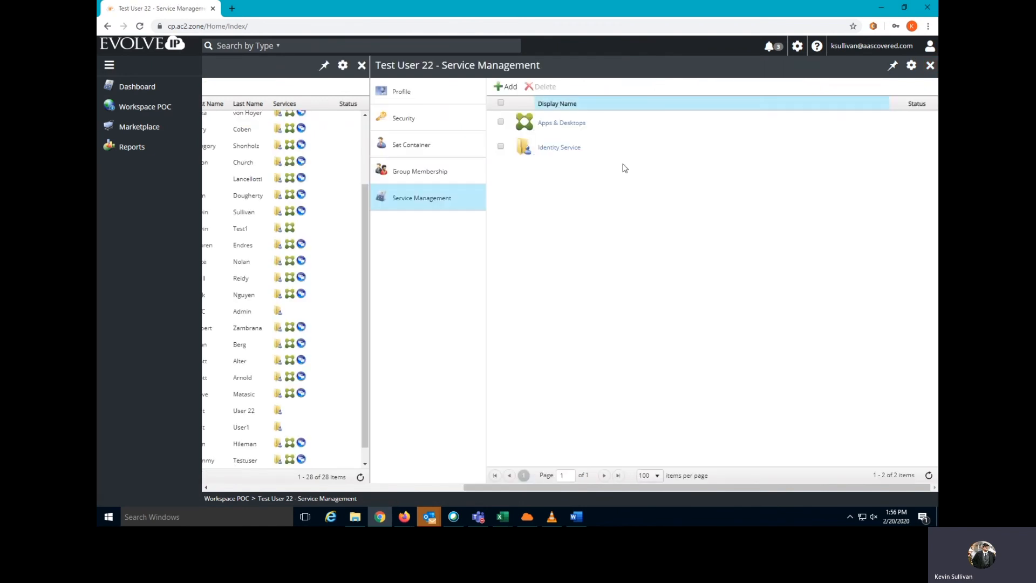
# Step: Leave the test user's services and open Workspace POC's company-level Apps & Desktops service to view its managed applications
pyautogui.click(568, 127)
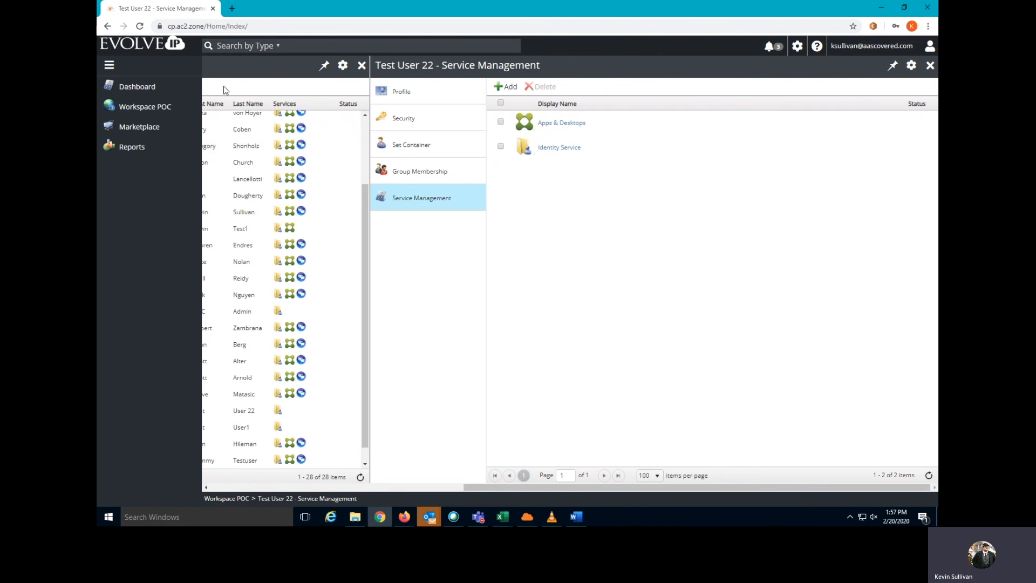
pyautogui.click(928, 66)
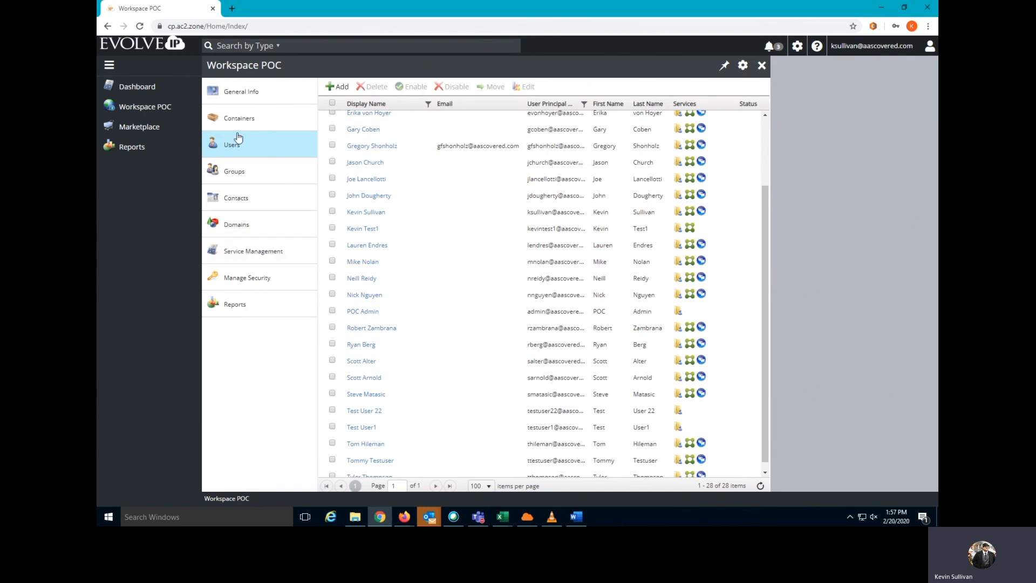
pyautogui.click(279, 260)
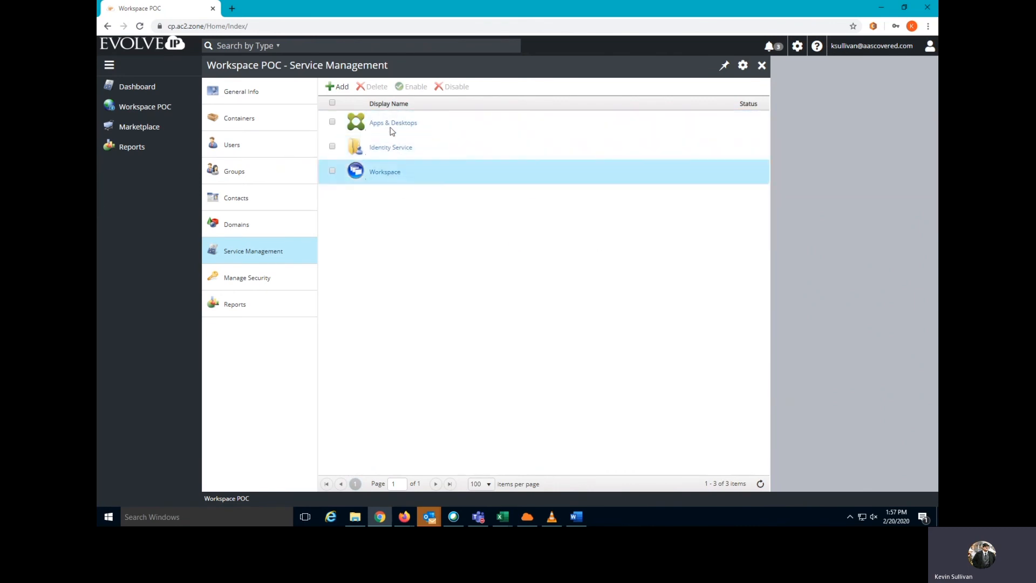
pyautogui.click(388, 124)
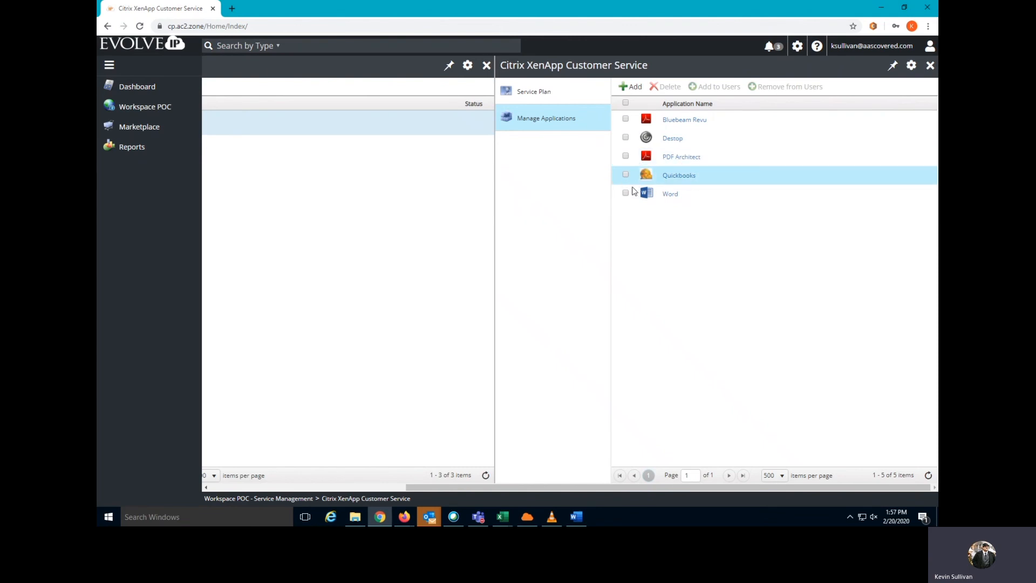
# Step: Add the Bluebeam Revu, Destop, Quickbooks and Word applications to Test User 22 from the company's managed applications
pyautogui.click(626, 120)
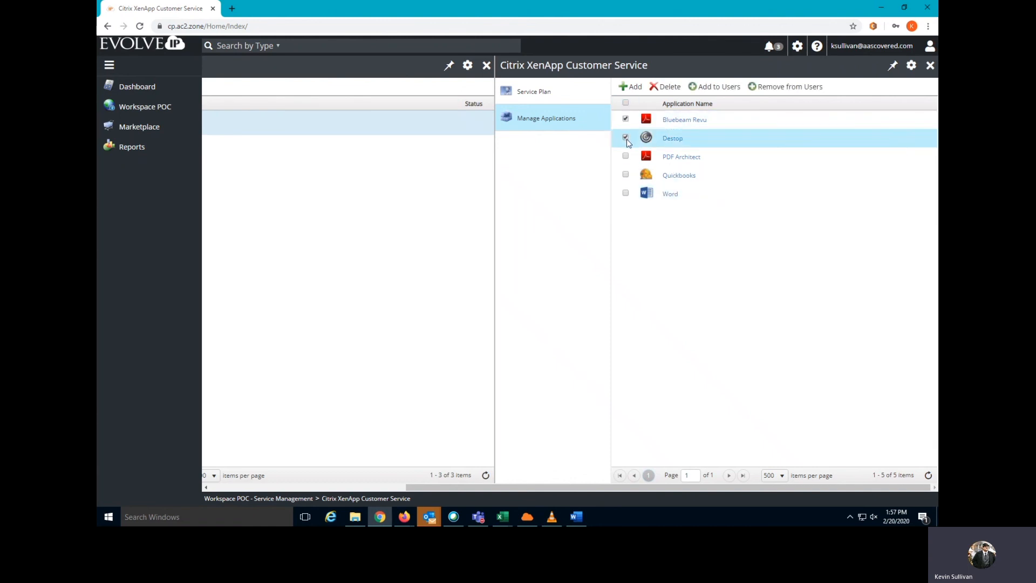
pyautogui.click(626, 176)
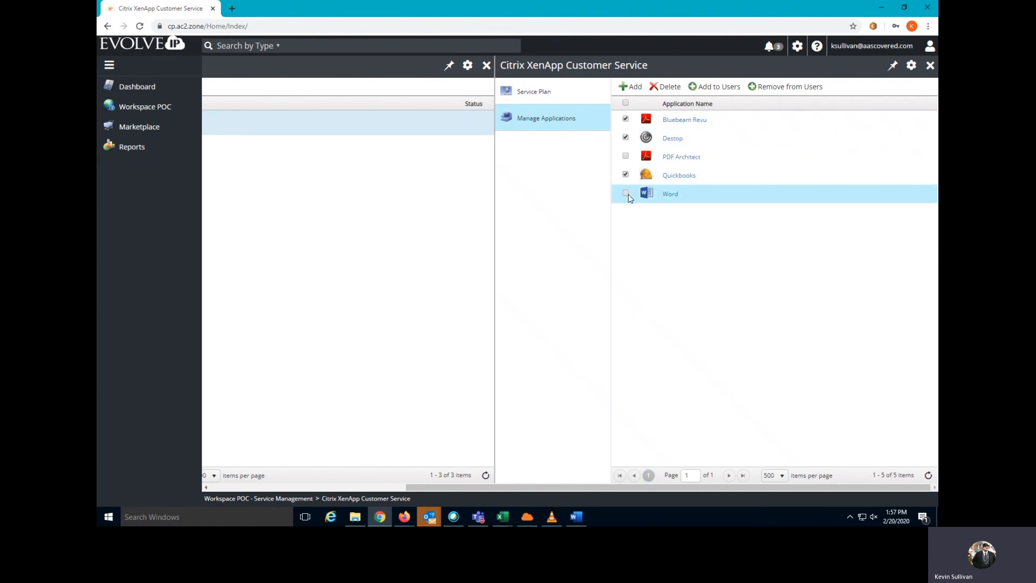
pyautogui.click(626, 193)
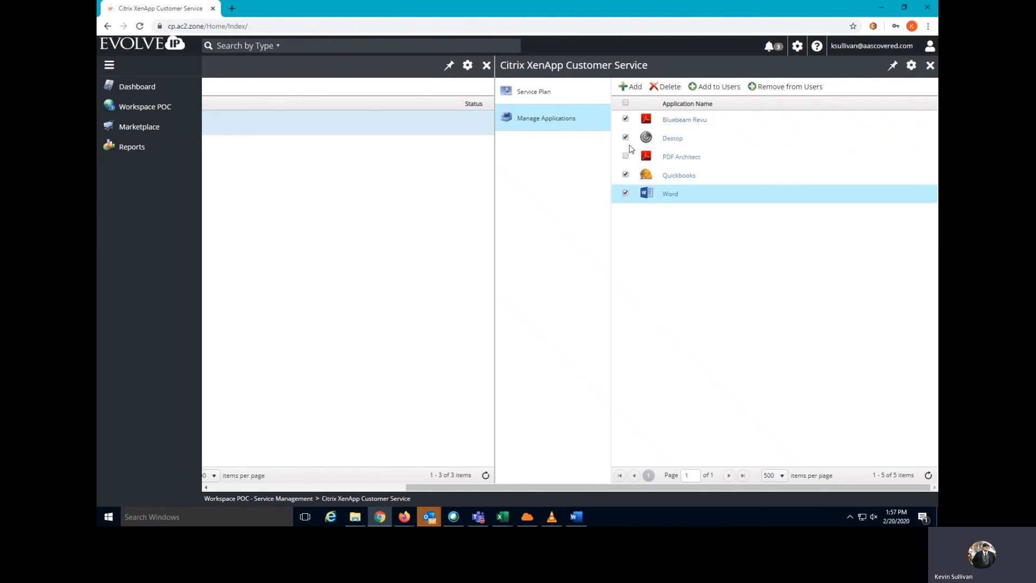
pyautogui.click(711, 93)
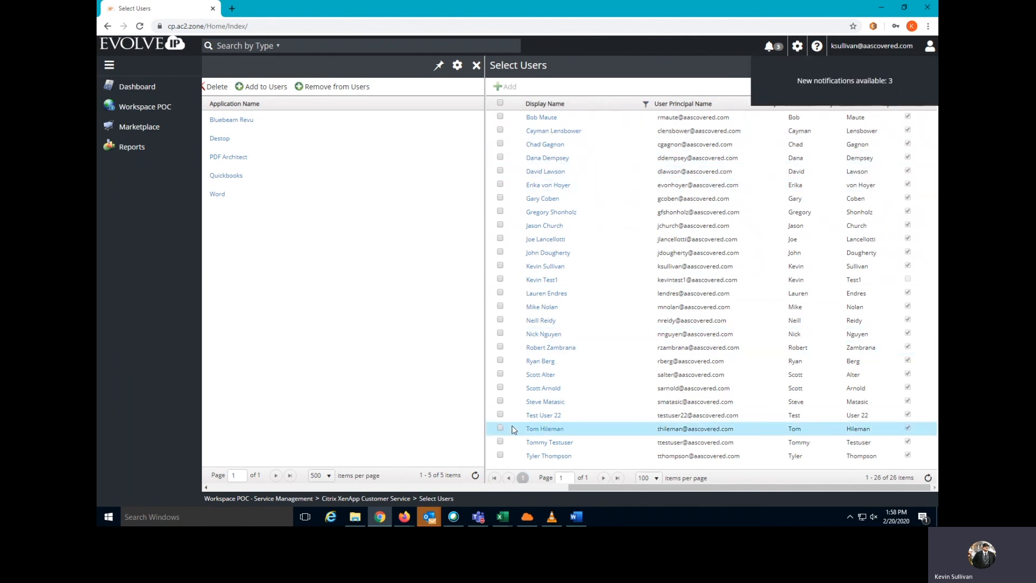
pyautogui.click(499, 414)
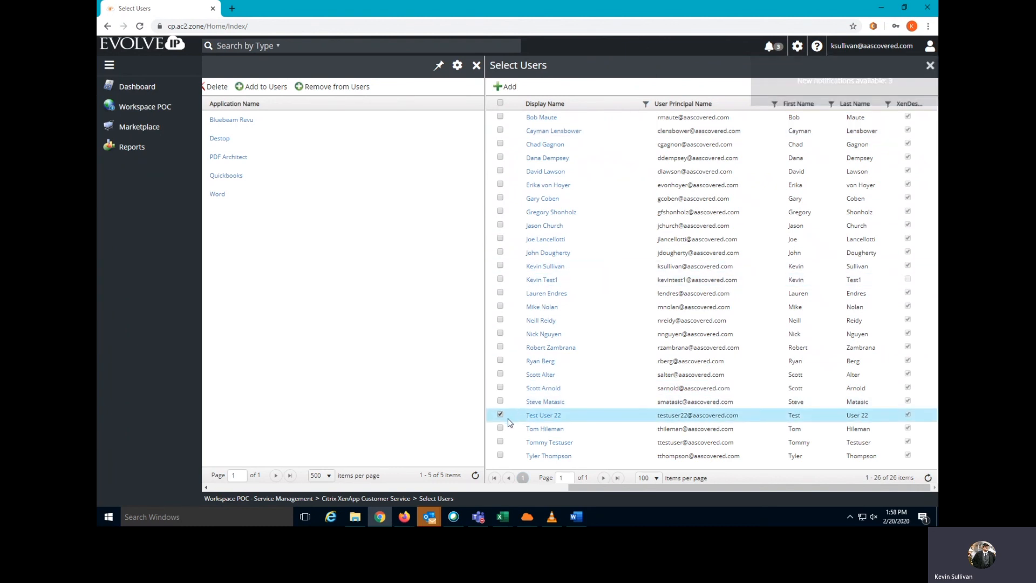
pyautogui.click(505, 88)
pyautogui.click(576, 87)
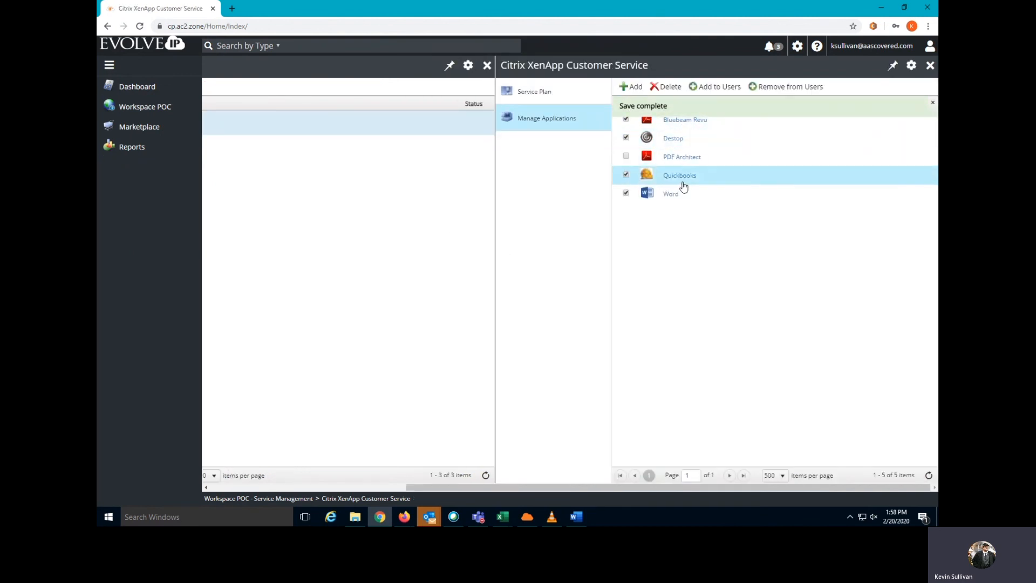
pyautogui.click(929, 66)
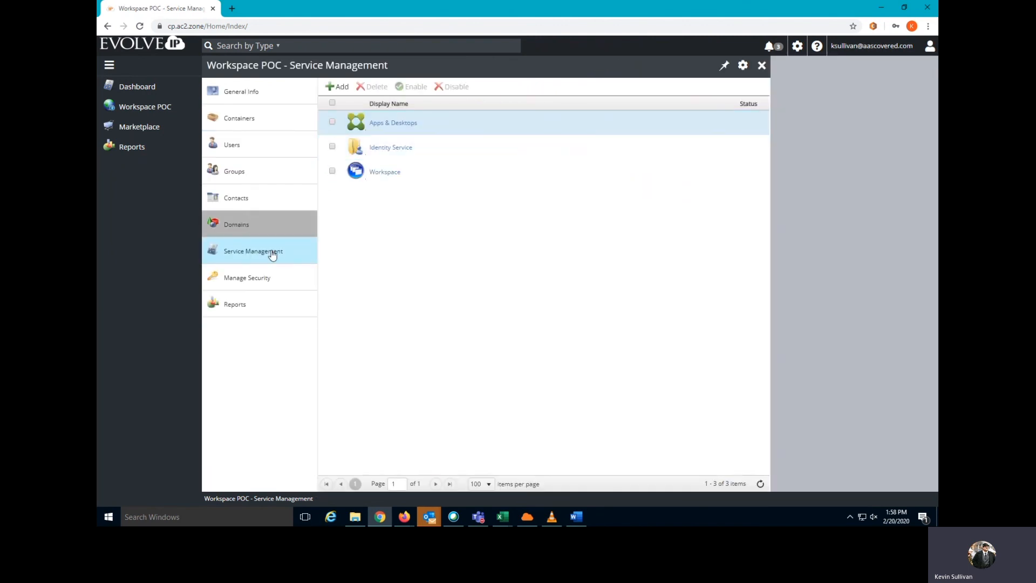
# Step: Open Test User 22's Apps & Desktops service from the Workspace POC users and view the applications assigned to it
pyautogui.click(250, 153)
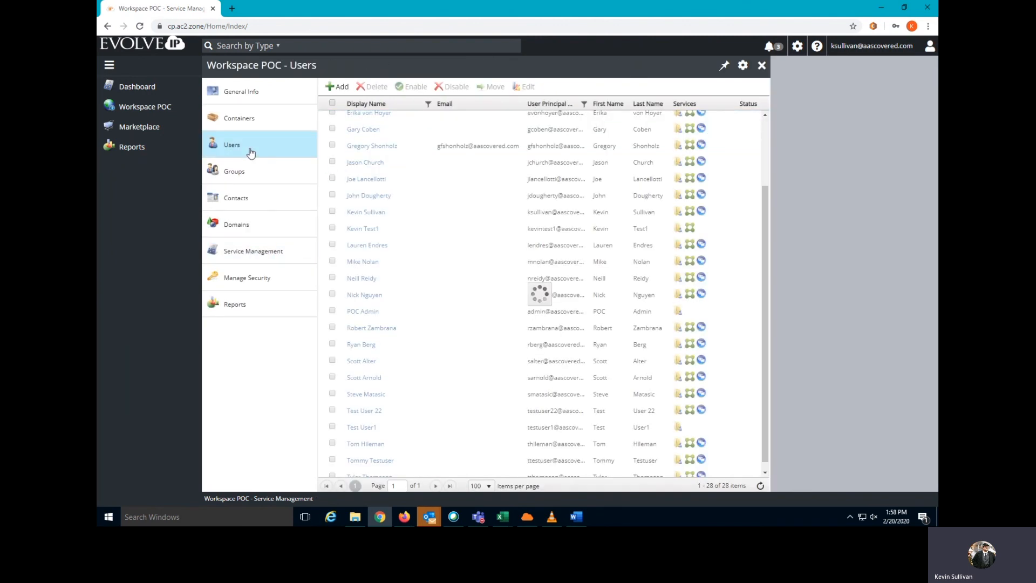
pyautogui.click(364, 411)
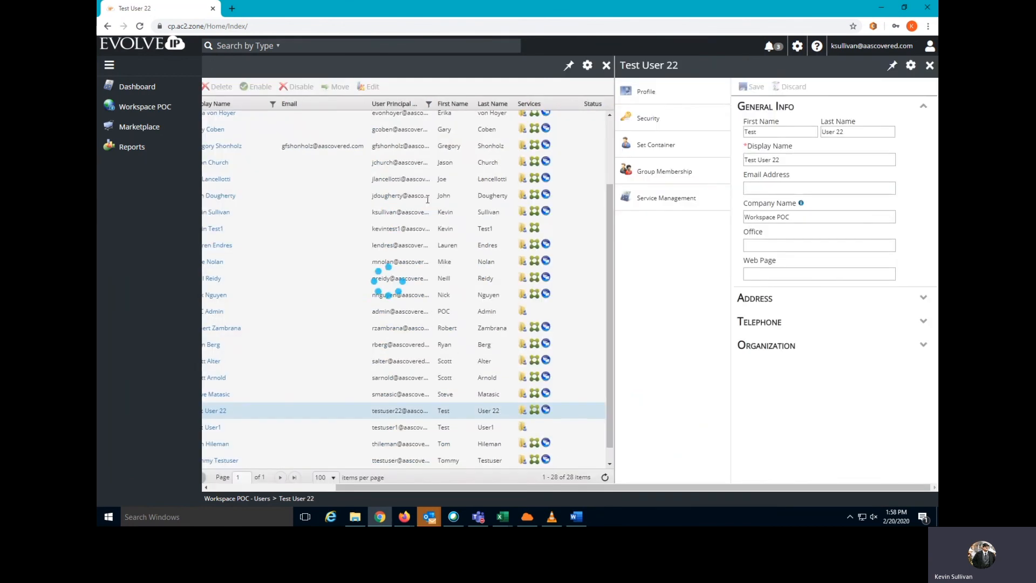
pyautogui.click(666, 197)
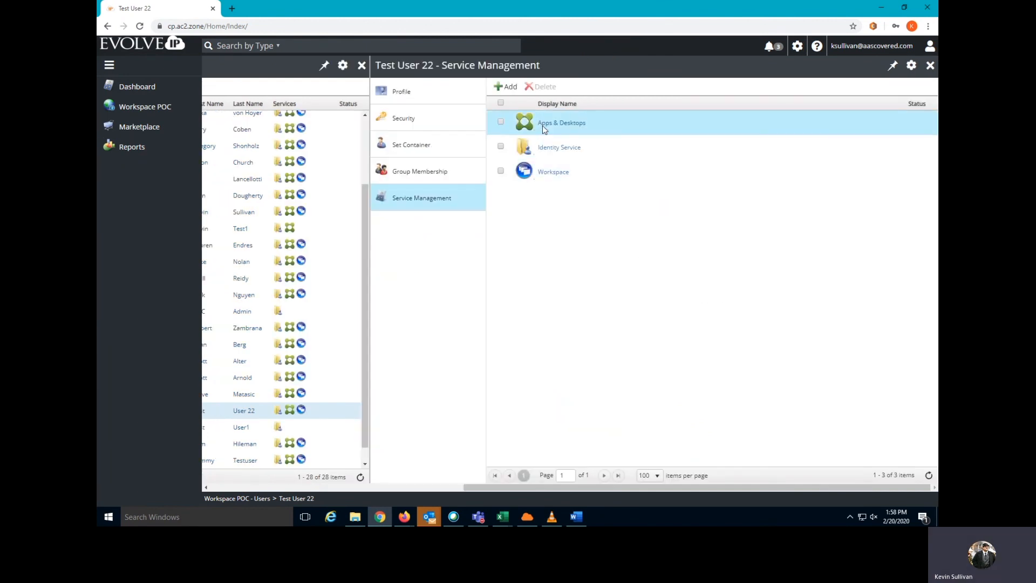
pyautogui.click(542, 125)
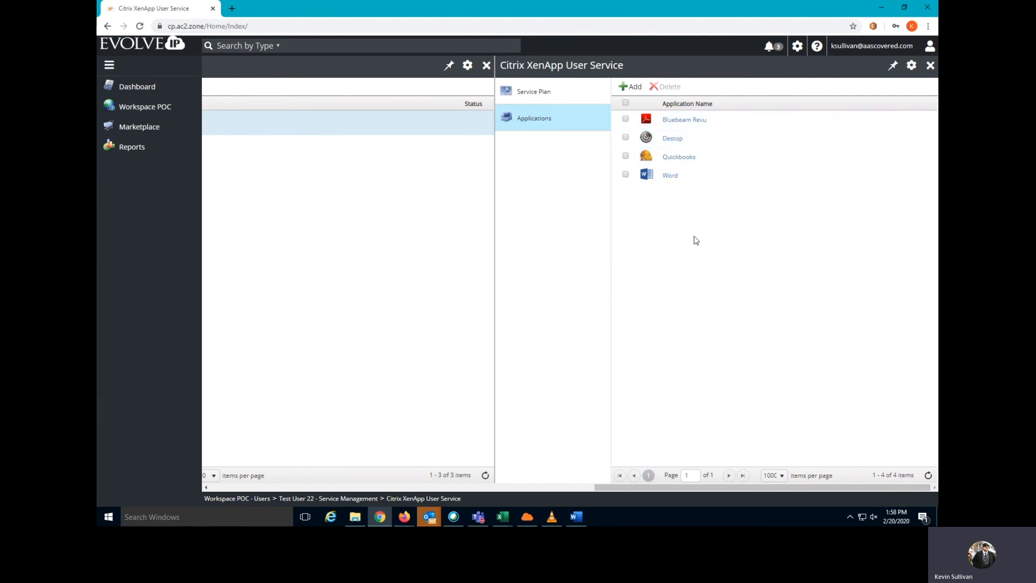
# Step: Add PDF Architect to Test User 22's applications, save it, and close the Citrix XenApp user service
pyautogui.click(629, 88)
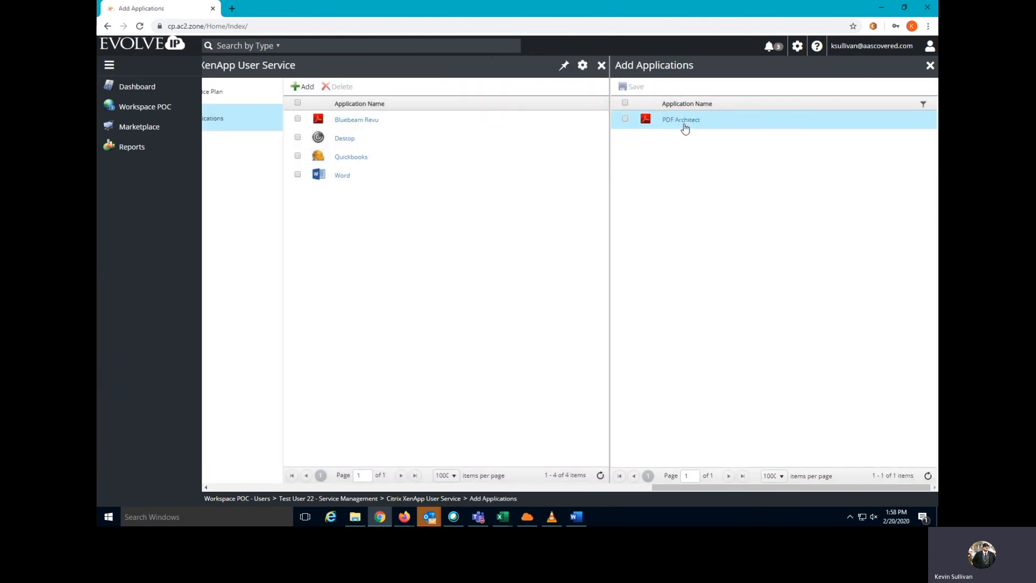
pyautogui.click(625, 119)
pyautogui.click(630, 87)
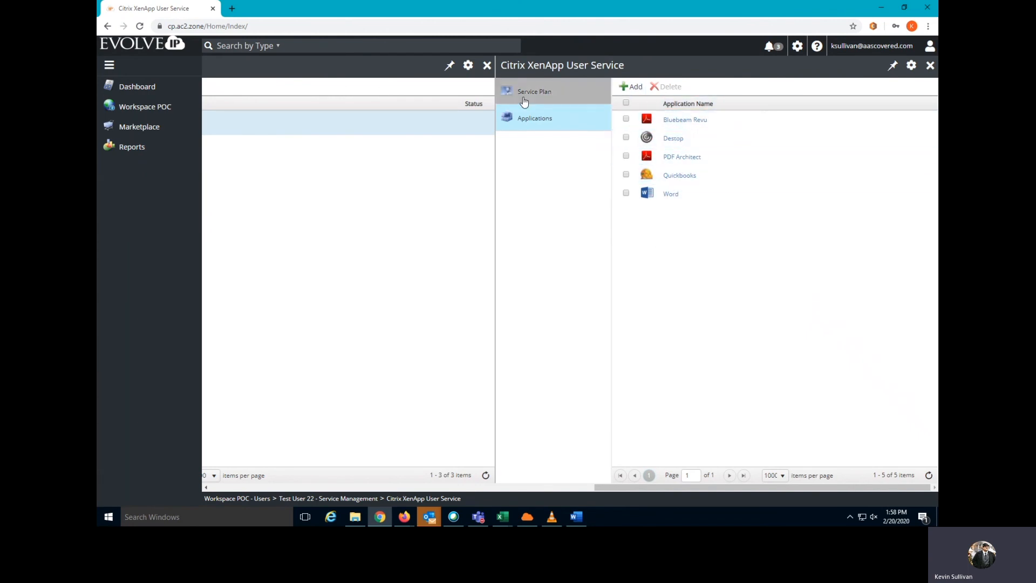
pyautogui.click(929, 65)
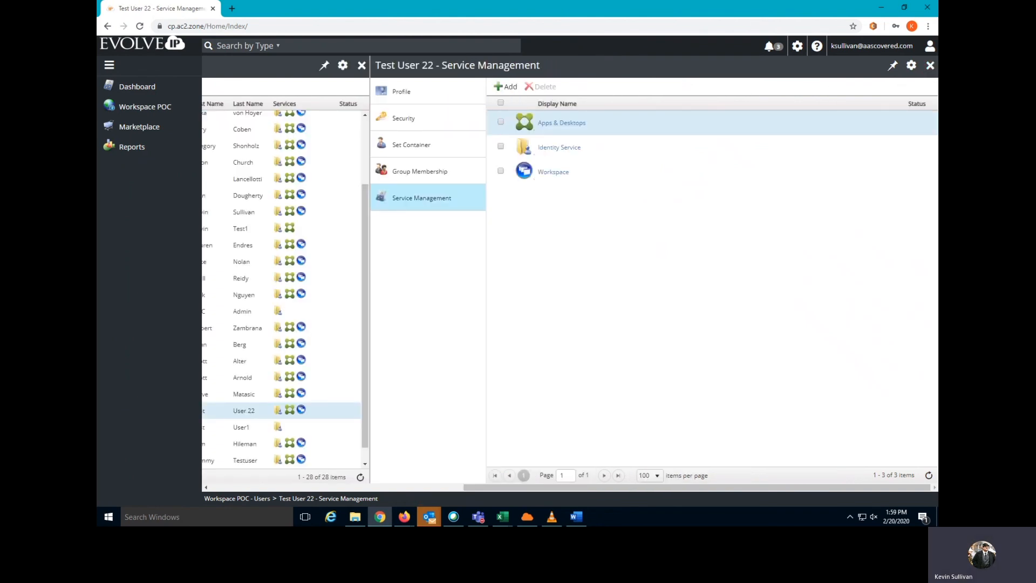